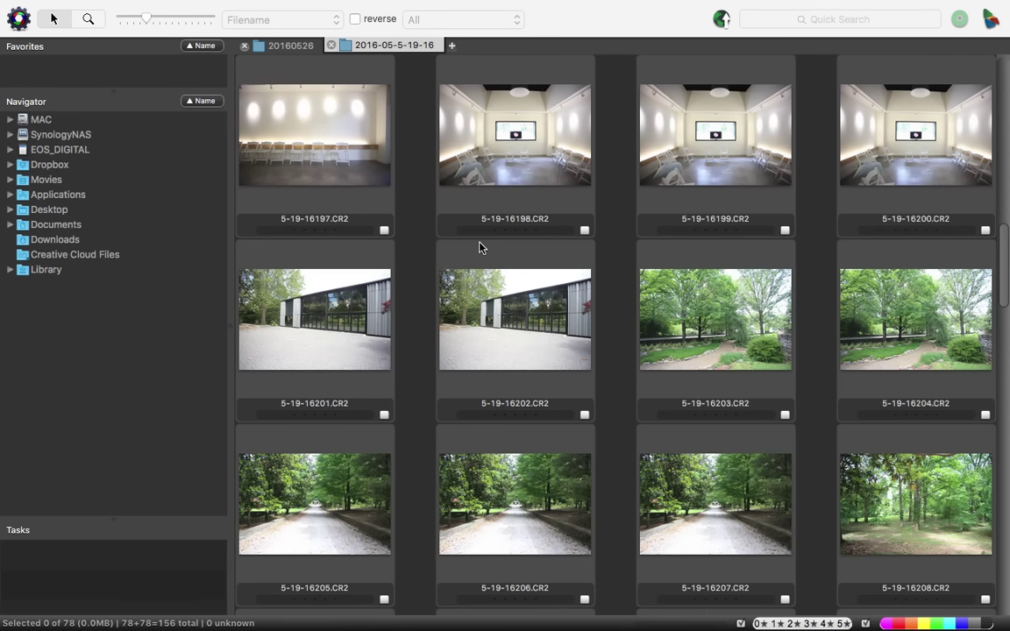
Open 5-19-16197 in the full-size preview and step forward through the shoot toward 5-19-16204
{"action": "double_click", "coordinate": [368, 170]}
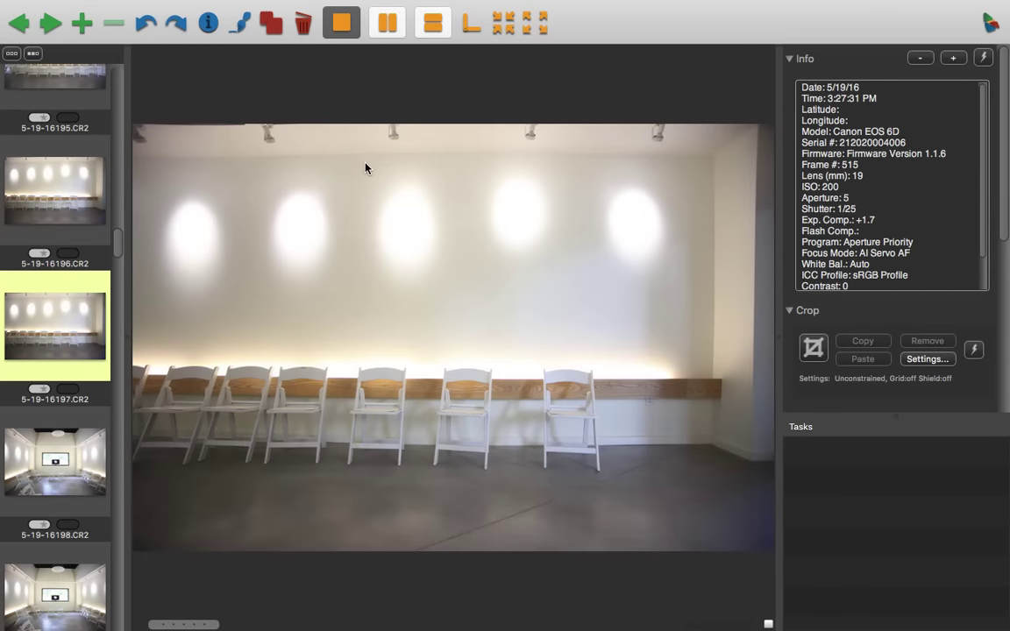
{"action": "key", "text": "Right"}
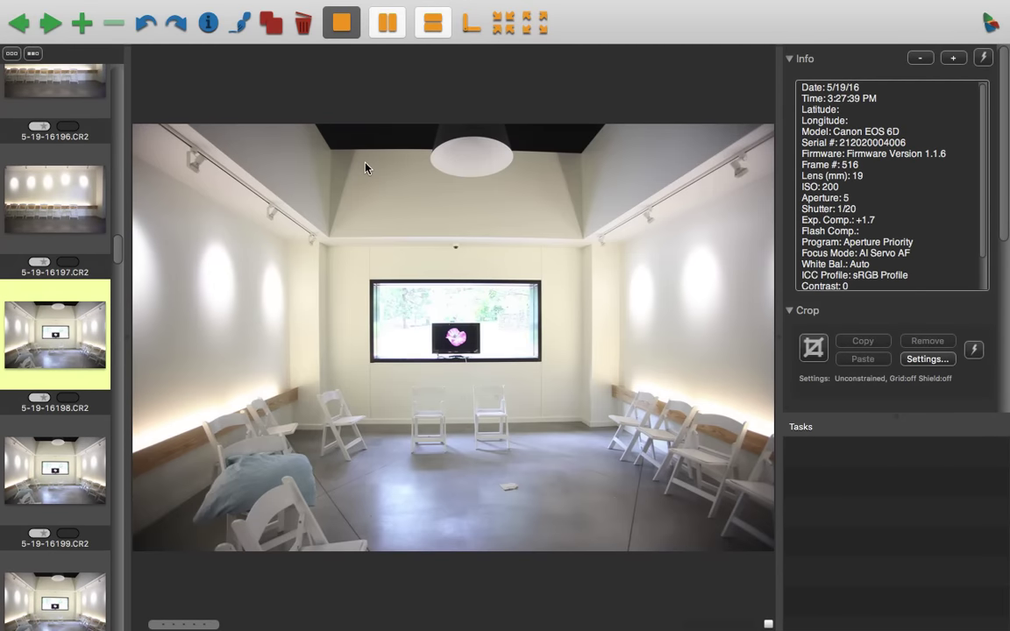
{"action": "key", "text": "Right"}
{"action": "key", "text": "Right"}
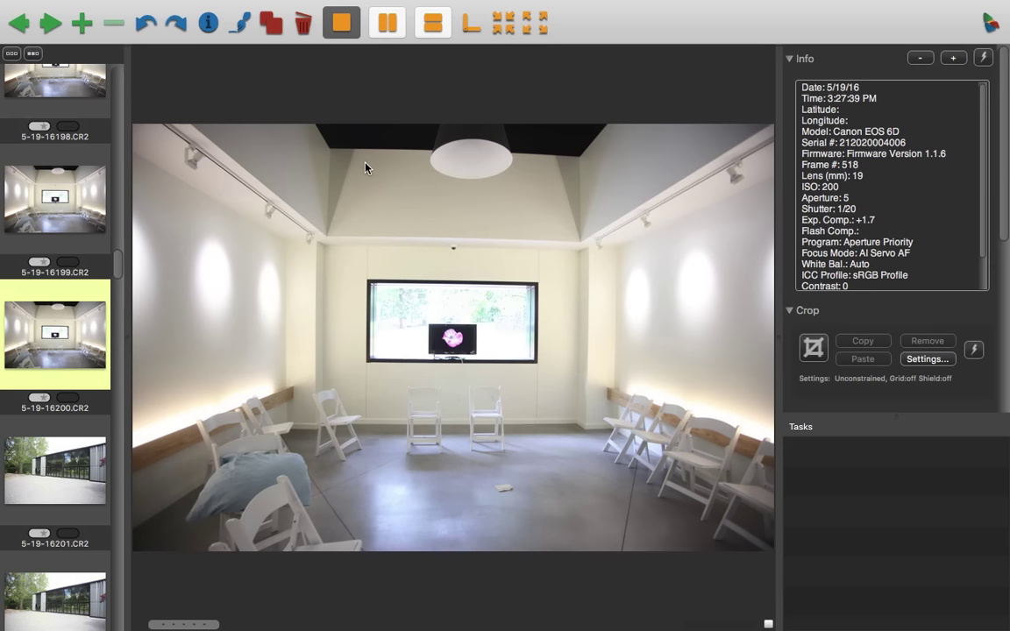
{"action": "key", "text": "Right"}
{"action": "key", "text": "Right"}
{"action": "key", "text": "Right"}
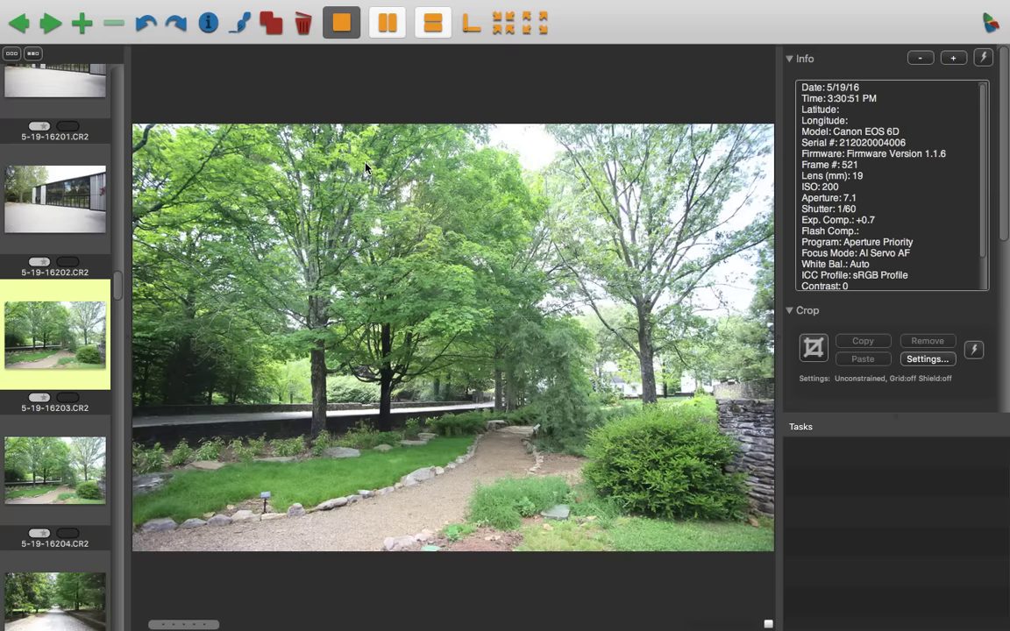
{"action": "key", "text": "Right"}
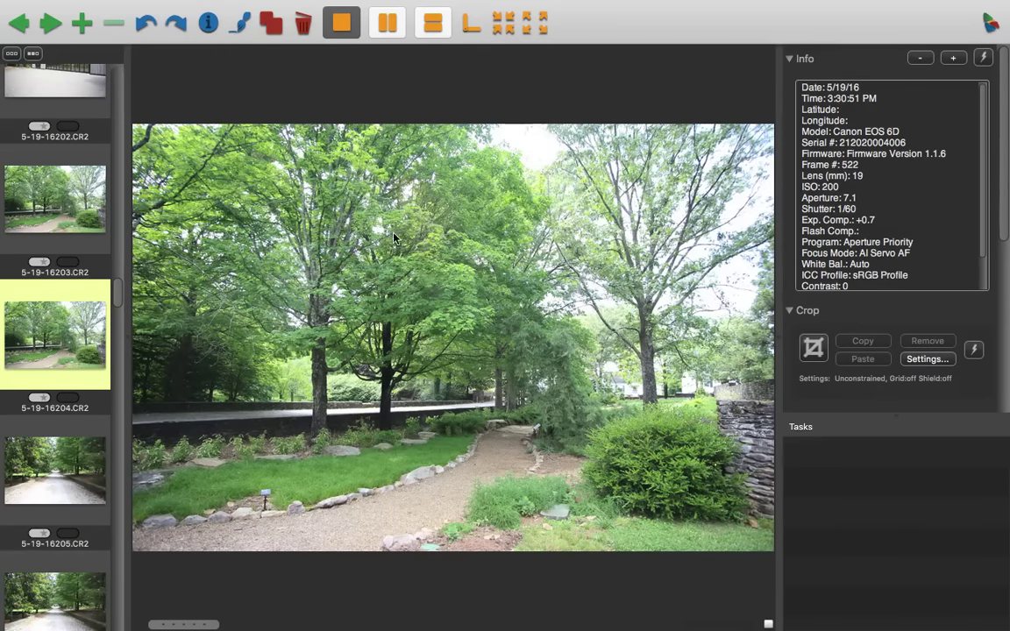
In Preferences > Launching, assign Adobe Lightroom as the default application for editing photos
{"action": "left_click", "coordinate": [67, 8]}
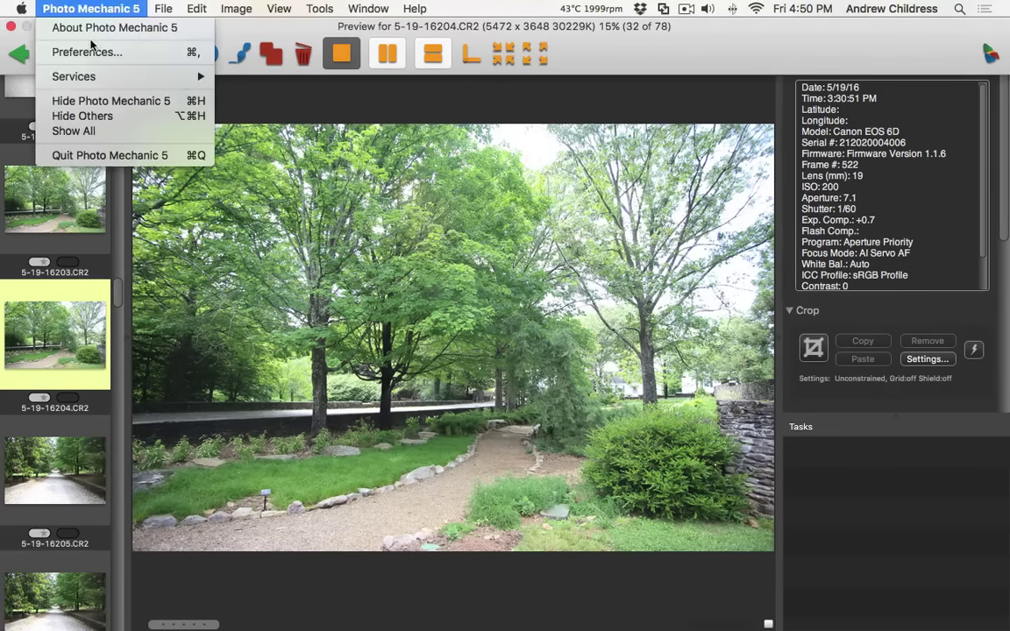
{"action": "left_click", "coordinate": [88, 49]}
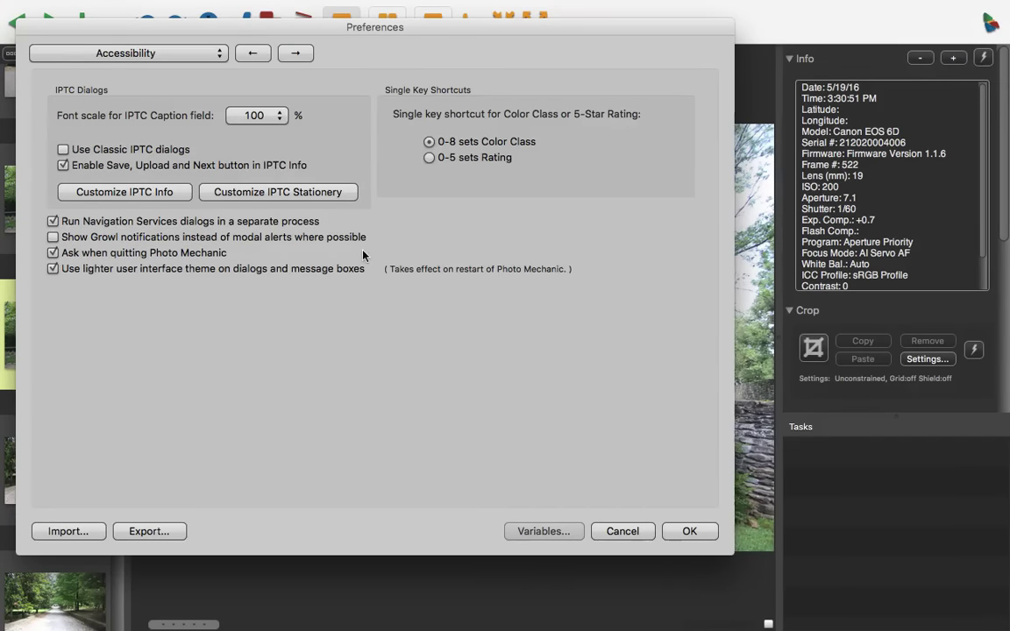
{"action": "left_click", "coordinate": [153, 52]}
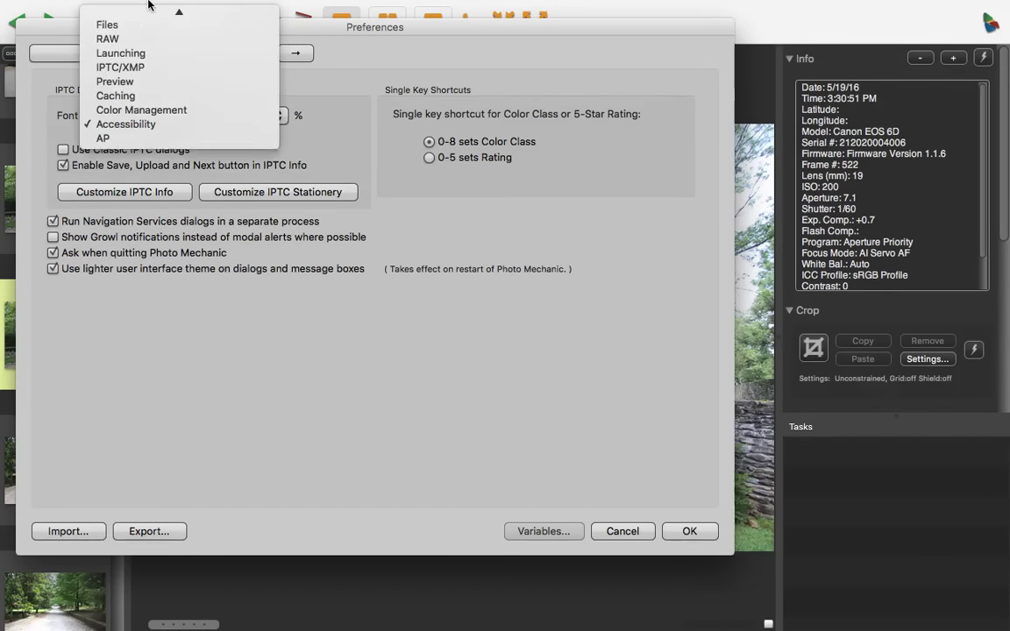
{"action": "left_click", "coordinate": [140, 70]}
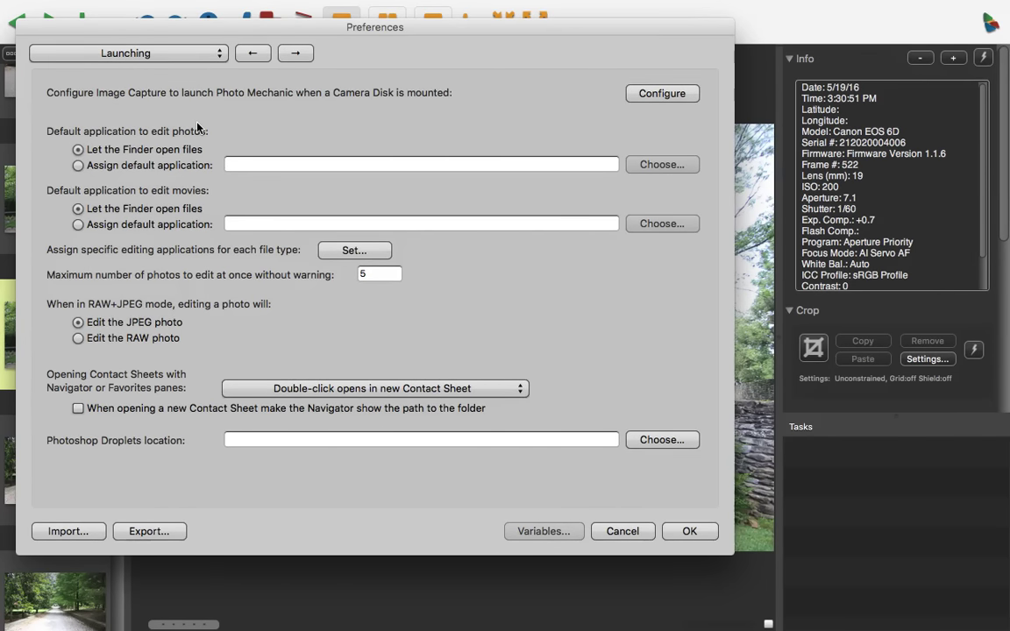
{"action": "left_click", "coordinate": [154, 164]}
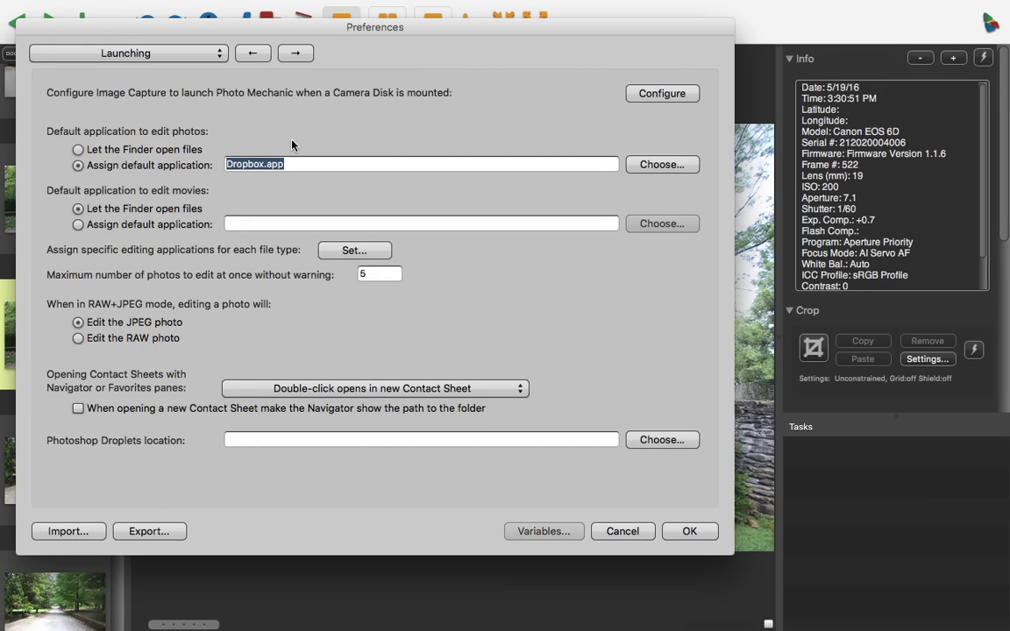
{"action": "left_click", "coordinate": [655, 164]}
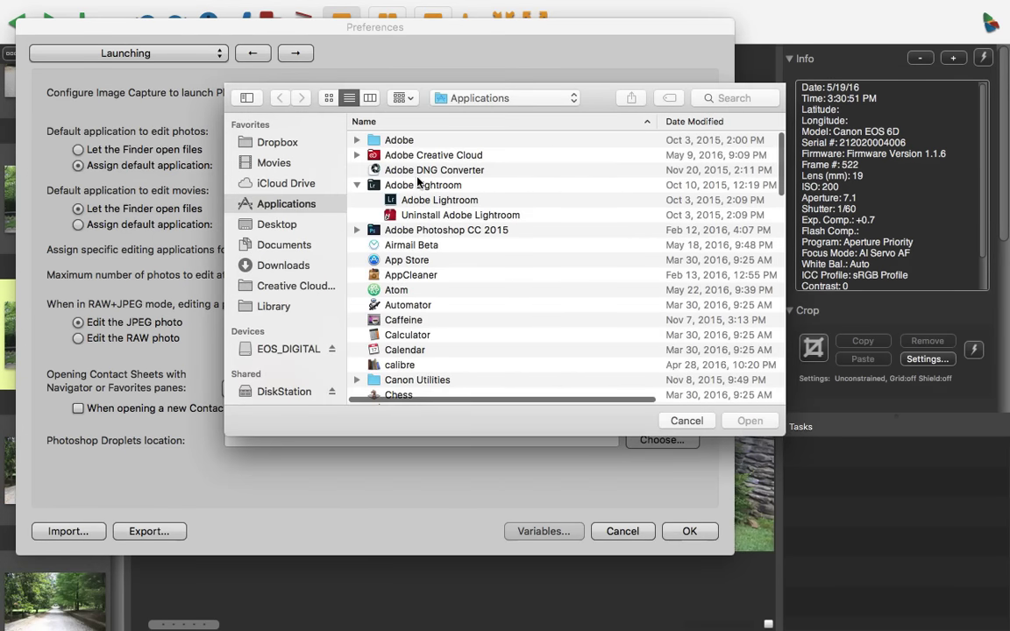
{"action": "left_click", "coordinate": [431, 201]}
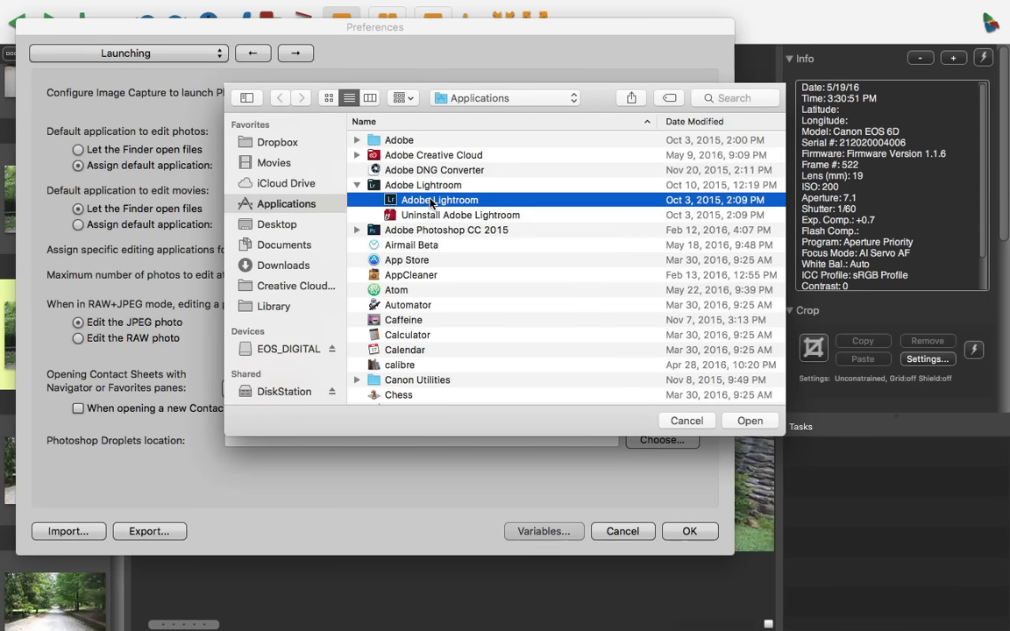
{"action": "left_click", "coordinate": [747, 421]}
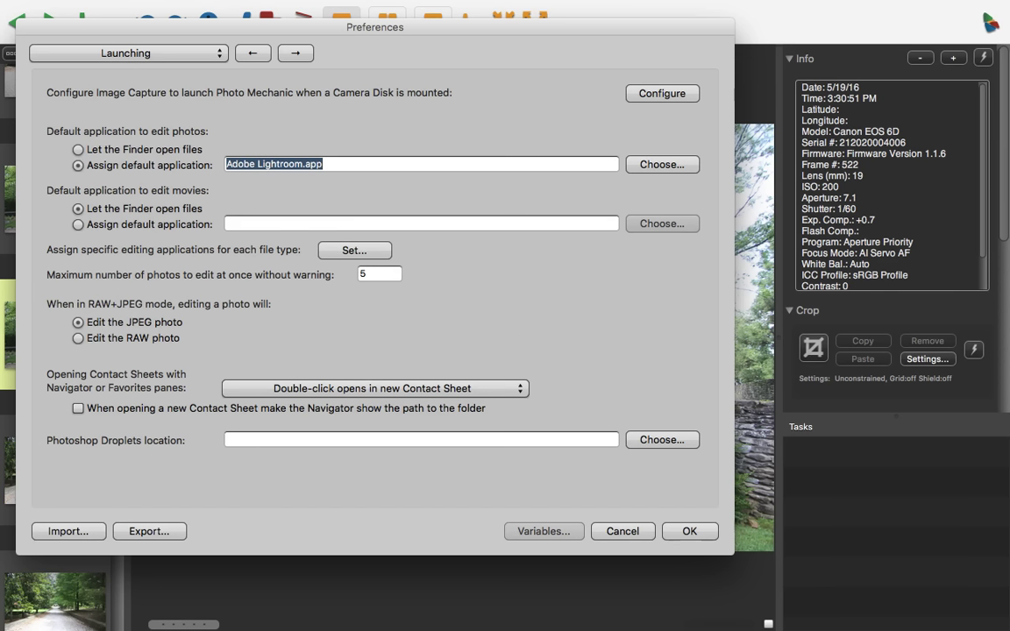
In General preferences, apply the Adobe Lightroom color class preset (Red, Yellow, Green, Blue, Purple)
{"action": "left_click", "coordinate": [131, 53]}
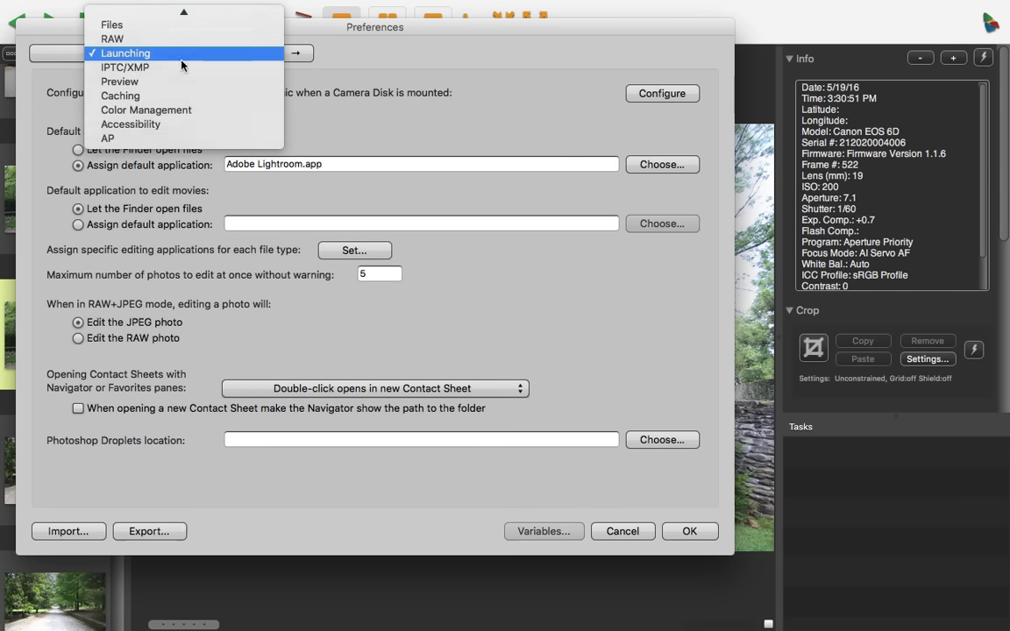
{"action": "left_click", "coordinate": [107, 14]}
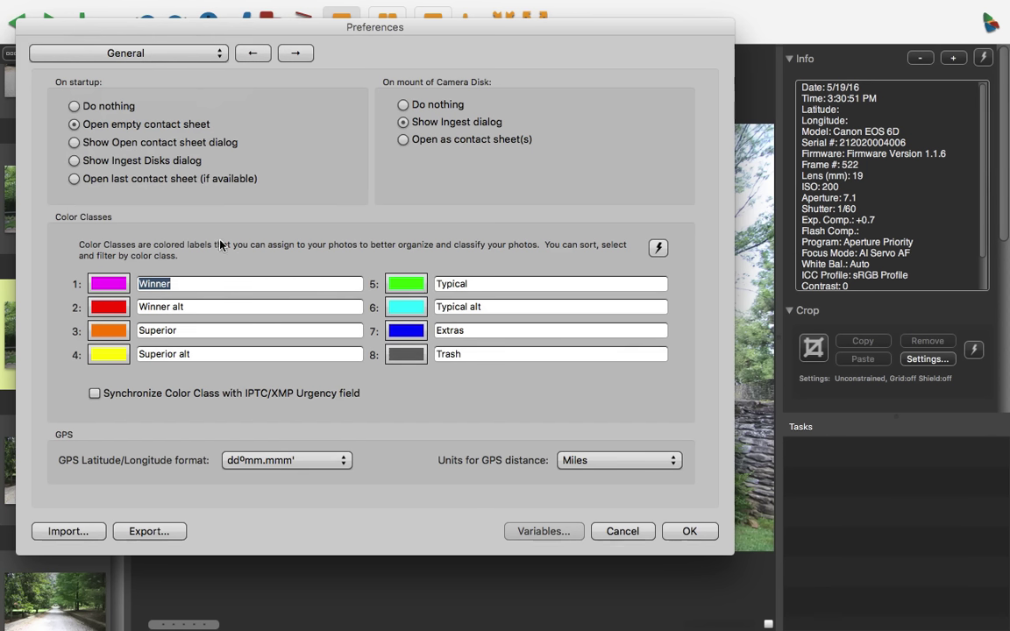
{"action": "left_click", "coordinate": [659, 249]}
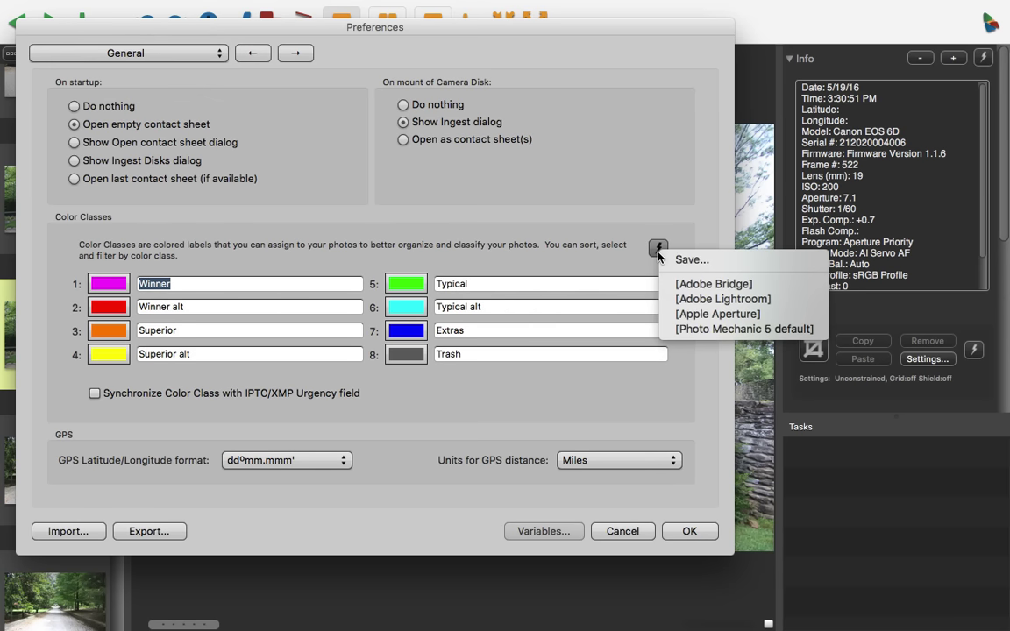
{"action": "left_click", "coordinate": [765, 300]}
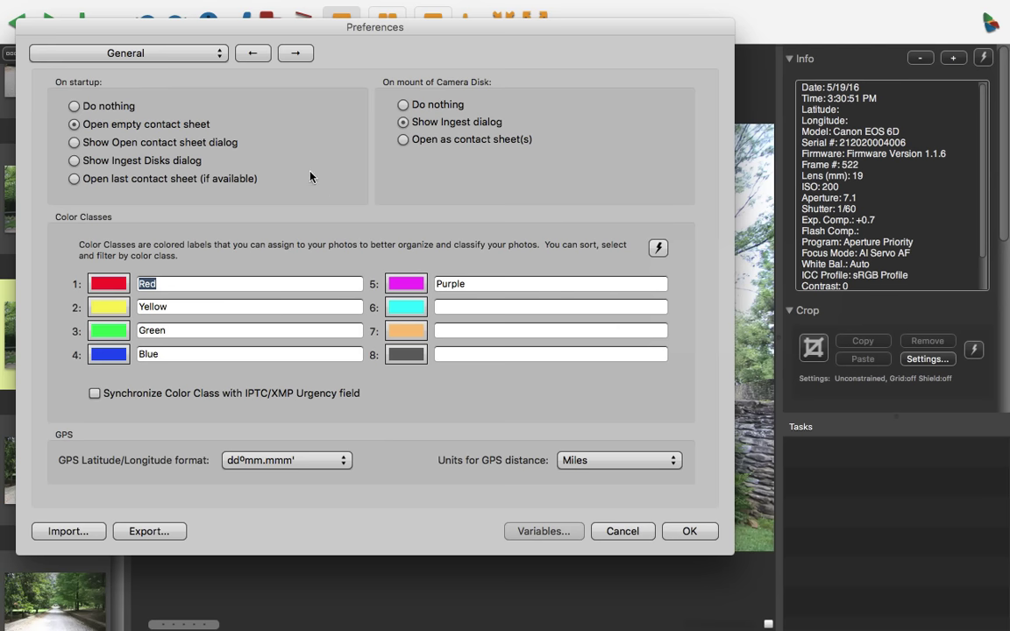
In Accessibility preferences, select '0-5 sets Rating' and save the preferences with OK
{"action": "left_click", "coordinate": [202, 51]}
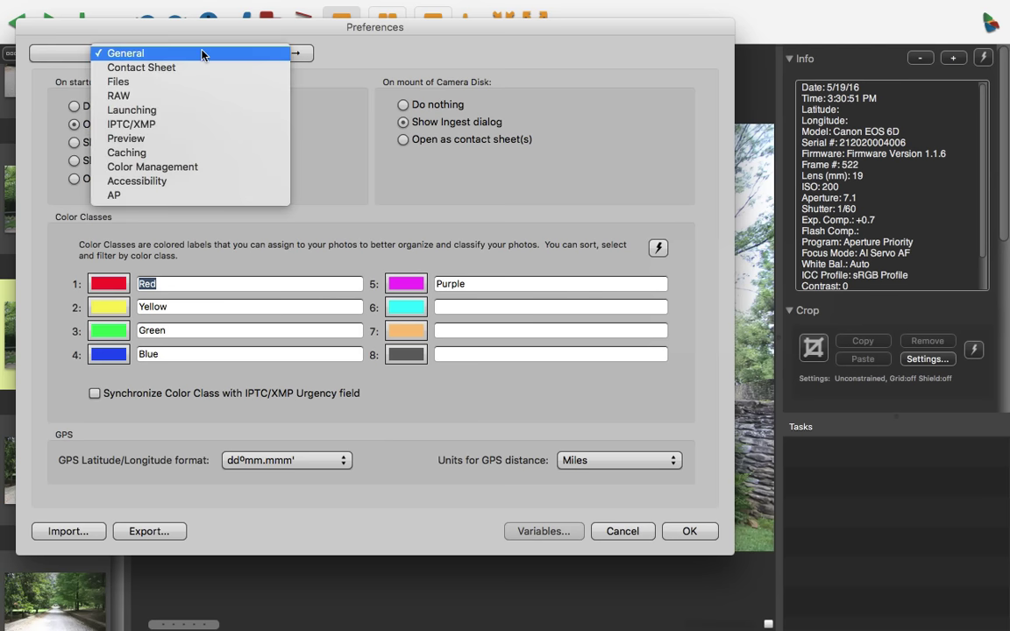
{"action": "left_click", "coordinate": [160, 182]}
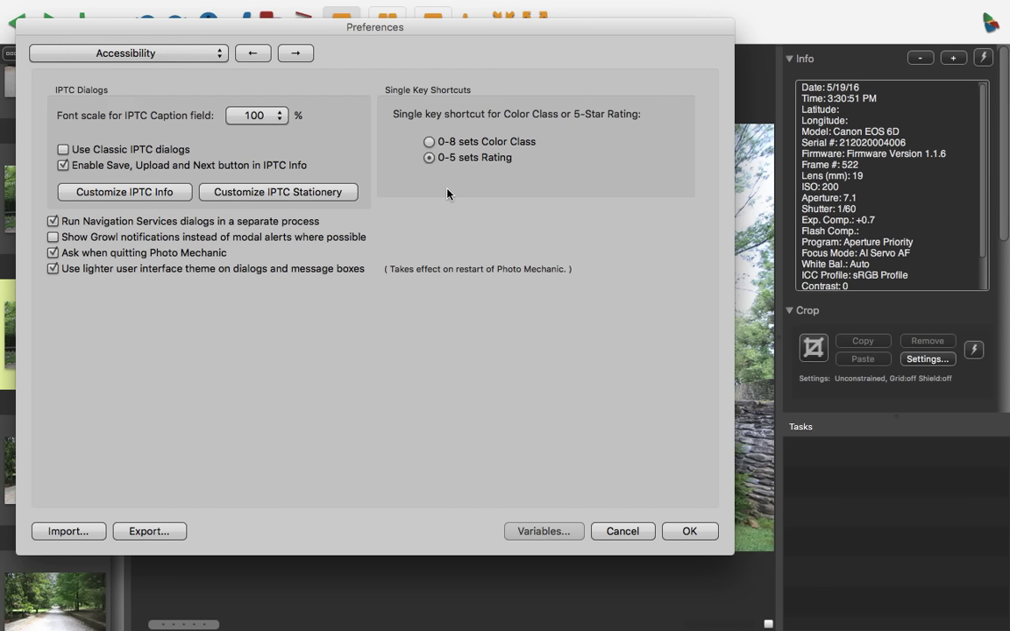
{"action": "left_click", "coordinate": [689, 531]}
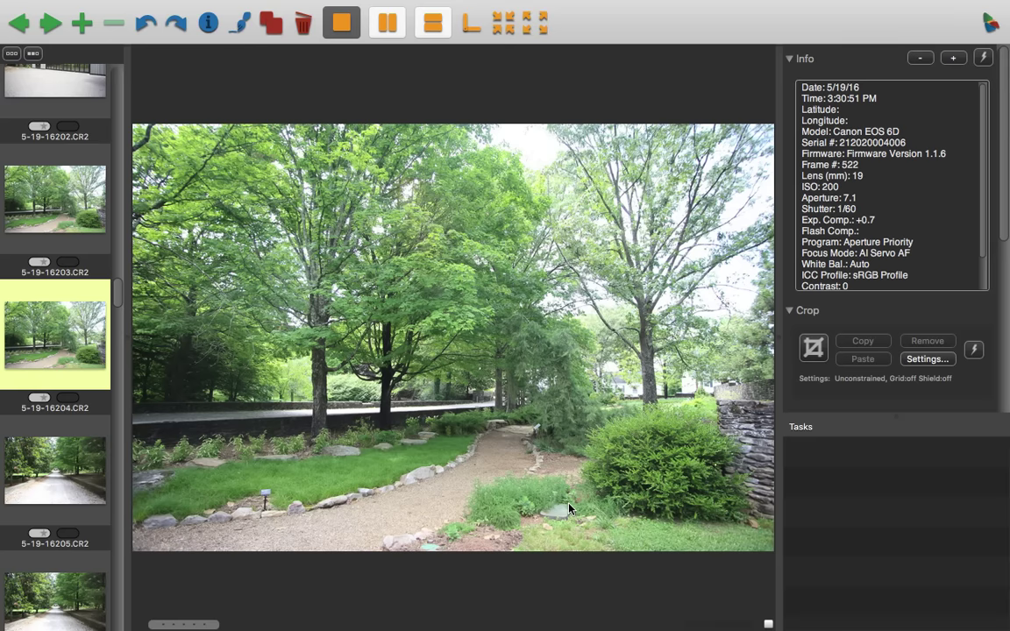
Rate 5-19-16204 four stars, then advance through the previews to 5-19-16219
{"action": "key", "text": "4"}
{"action": "key", "text": "Right"}
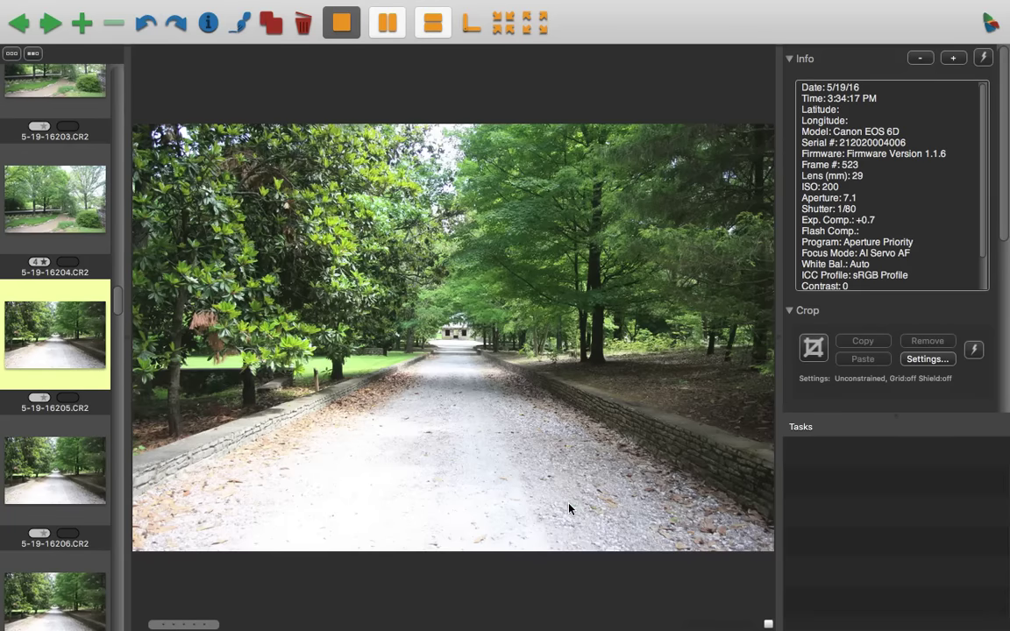
{"action": "key", "text": "Right"}
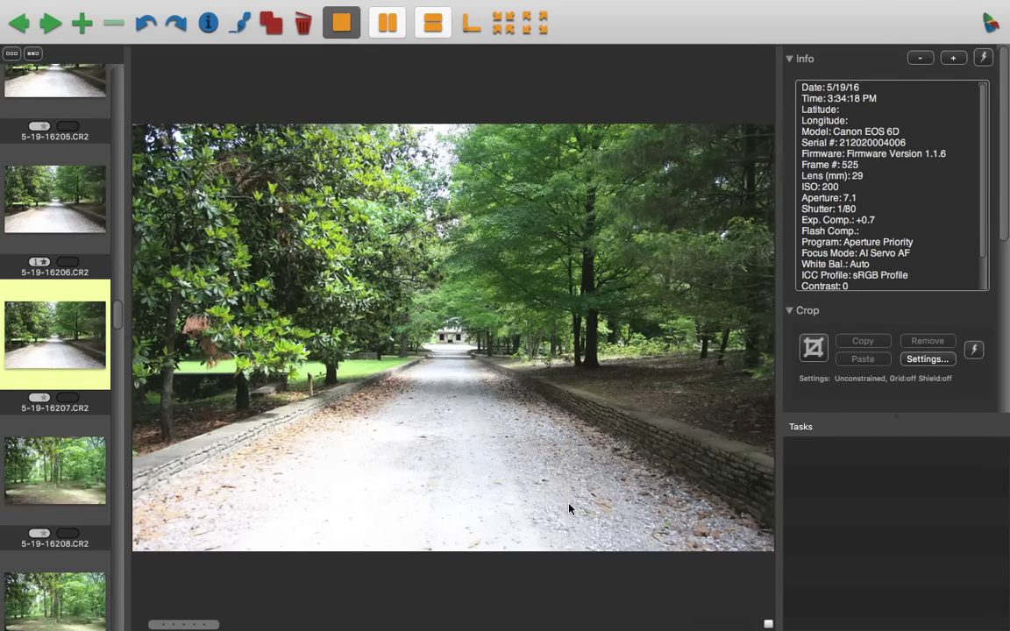
{"action": "key", "text": "Right"}
{"action": "key", "text": "Right"}
{"action": "key", "text": "Right"}
{"action": "key", "text": "Right"}
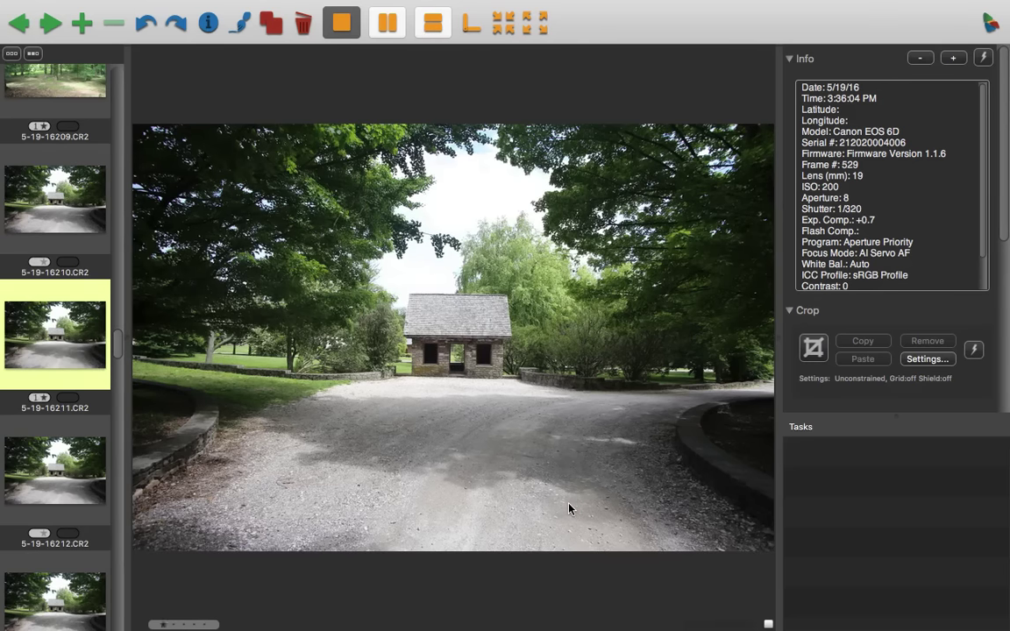
{"action": "key", "text": "Right"}
{"action": "key", "text": "Right"}
{"action": "key", "text": "Right"}
{"action": "key", "text": "Right"}
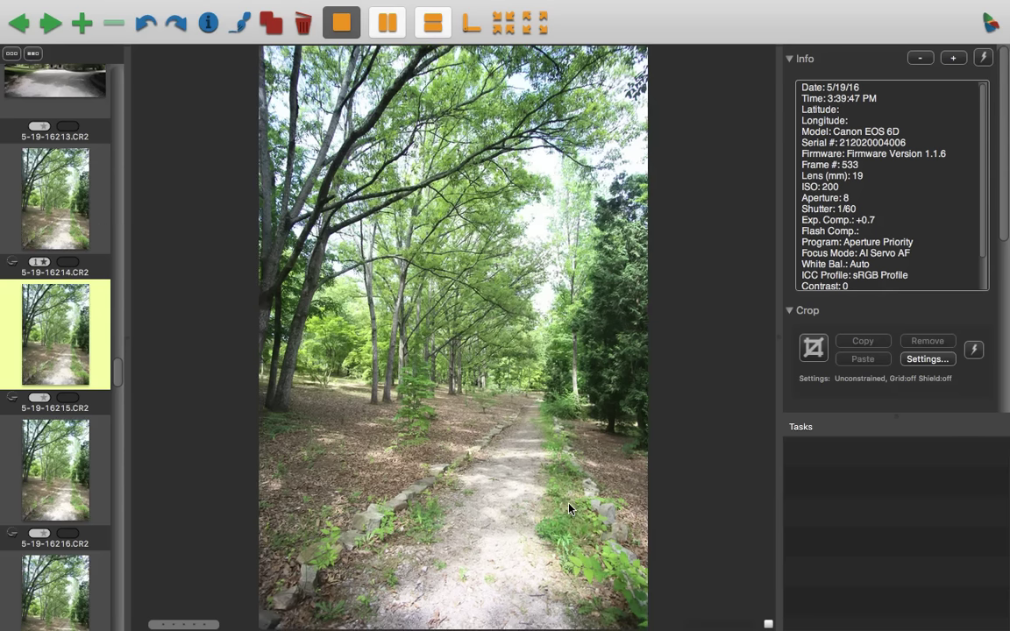
{"action": "key", "text": "Right"}
{"action": "key", "text": "Right"}
{"action": "key", "text": "Right"}
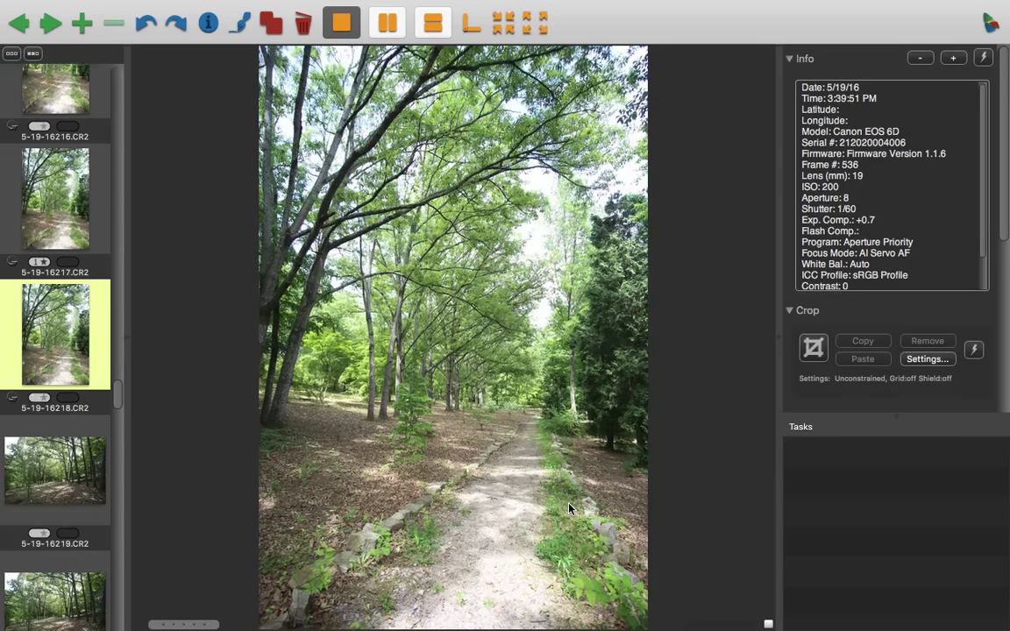
{"action": "key", "text": "Right"}
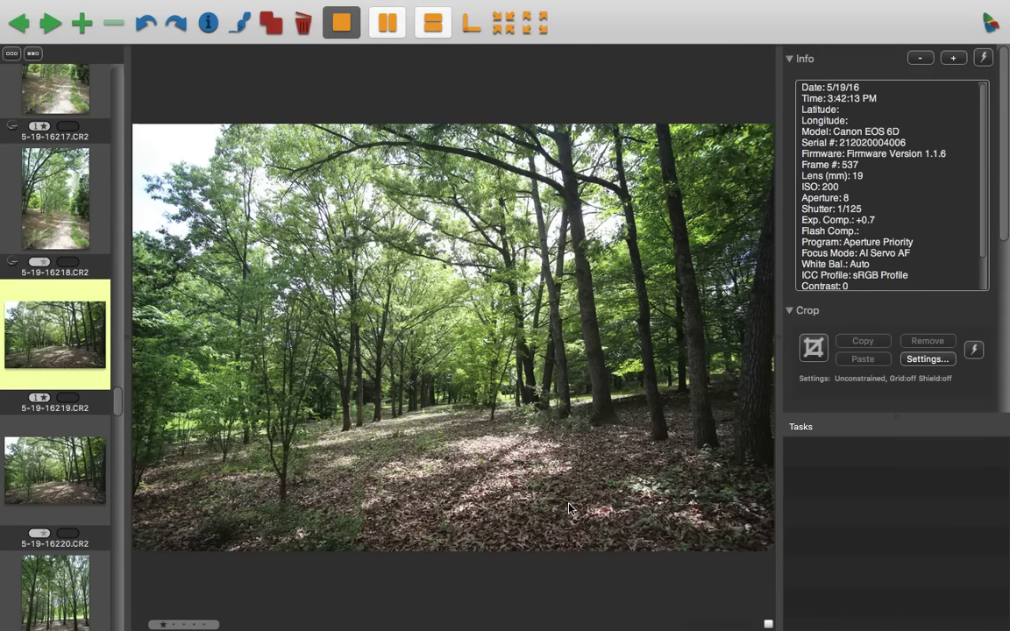
Label 16219 red, 16220 yellow, 16221 green, 16222 blue and 16223 magenta, moving on to 16224
{"action": "key", "text": "super"}
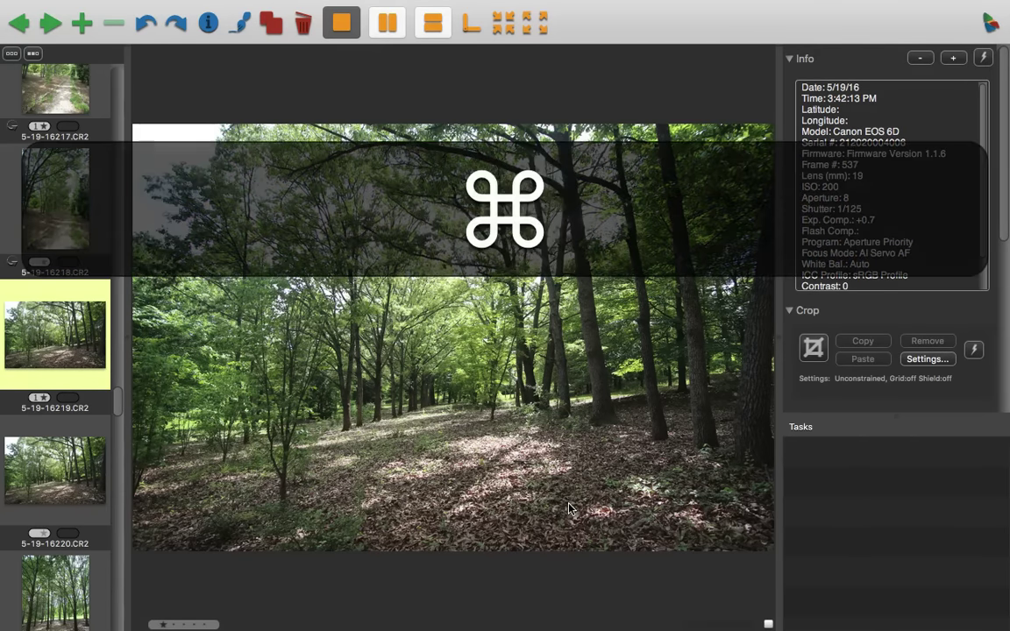
{"action": "key", "text": "super+i"}
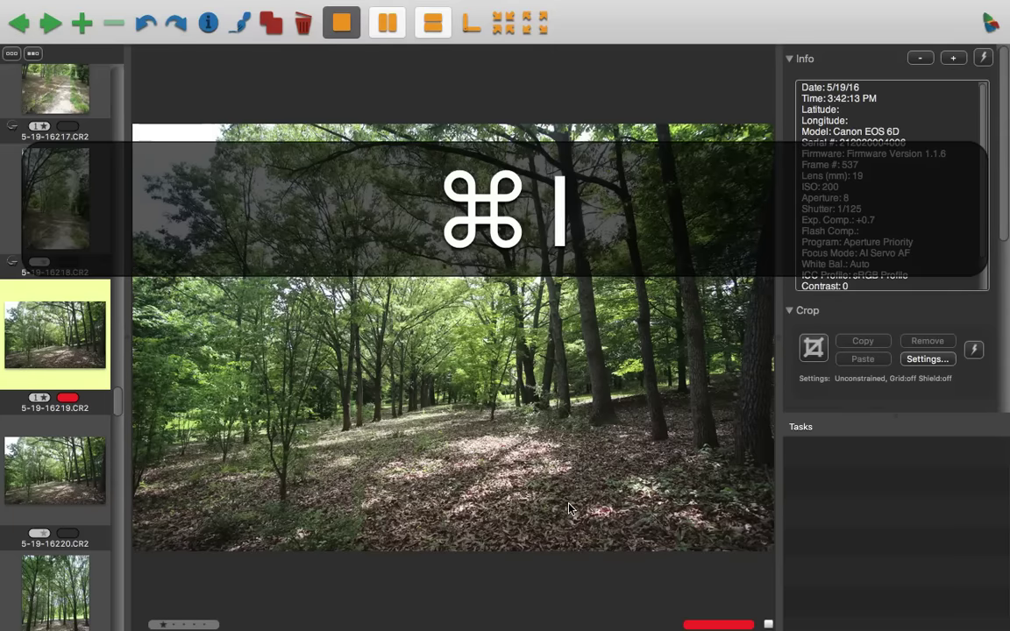
{"action": "key", "text": "Right"}
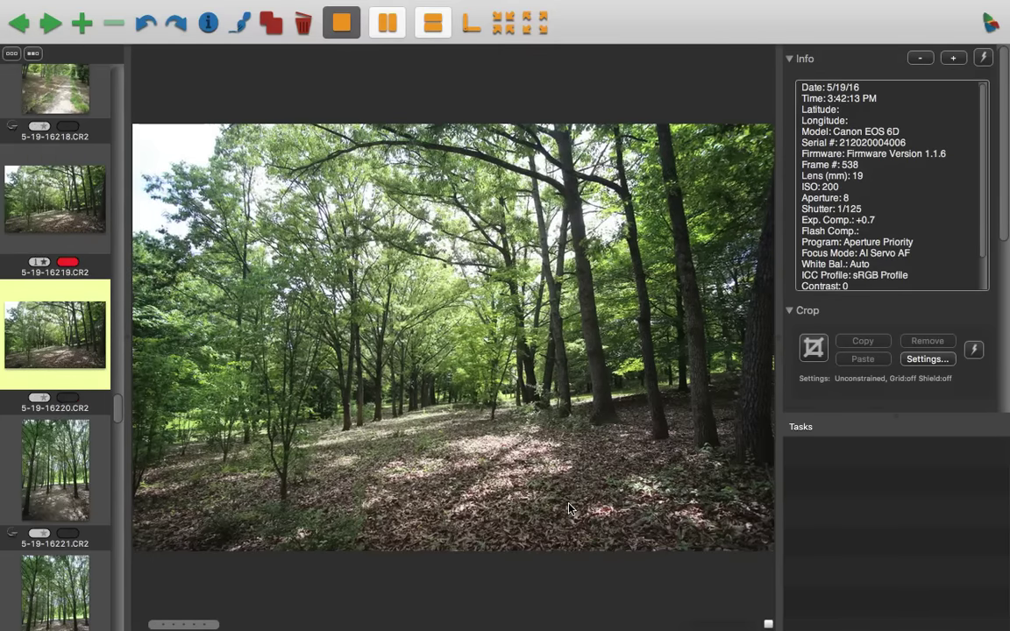
{"action": "key", "text": "super+2"}
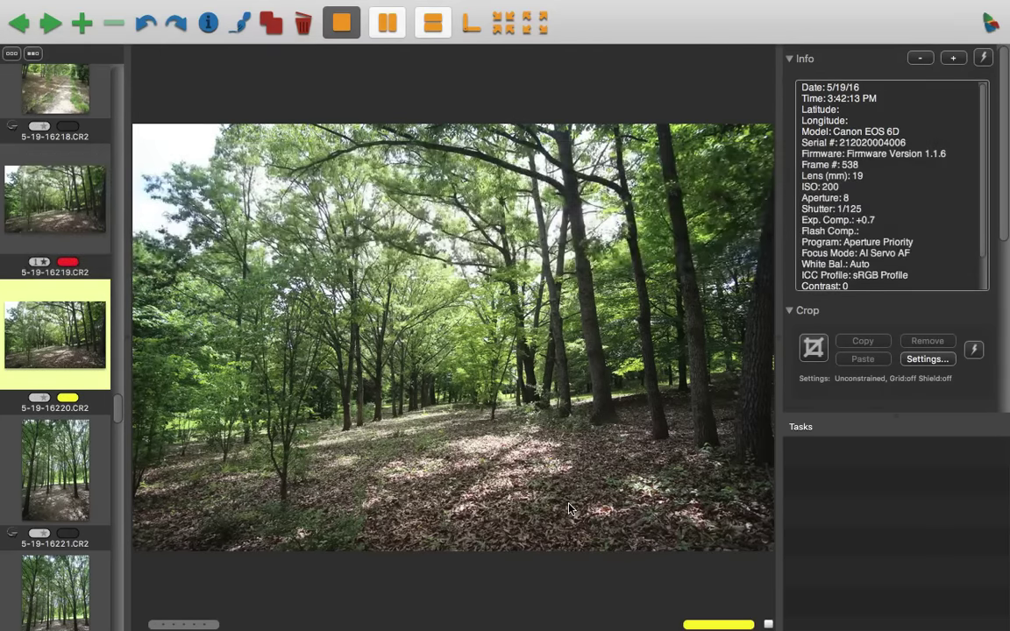
{"action": "key", "text": "Right"}
{"action": "key", "text": "super+3"}
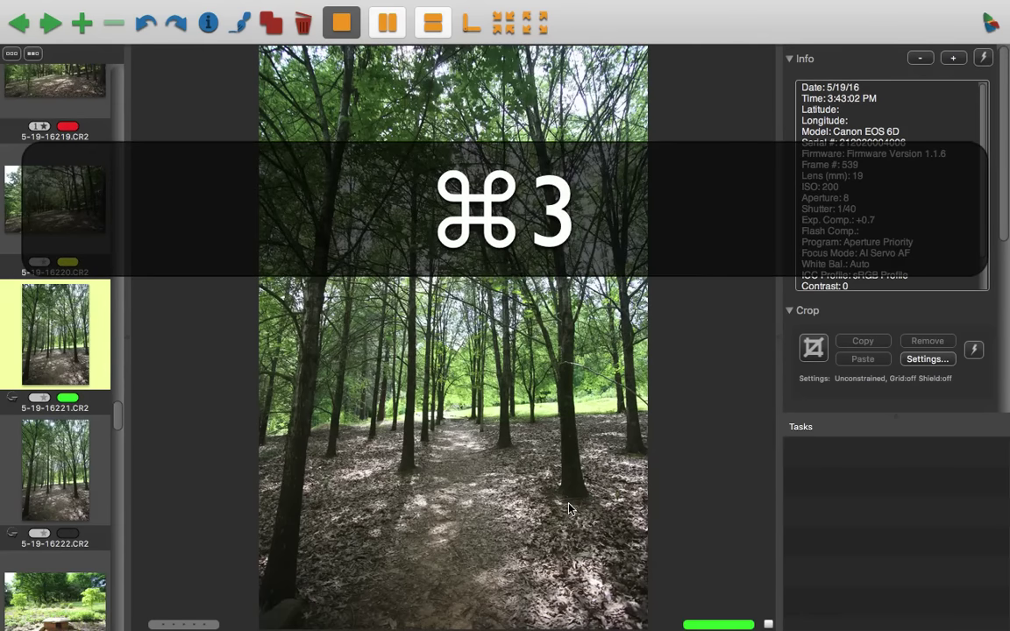
{"action": "key", "text": "super+Down"}
{"action": "key", "text": "super+4"}
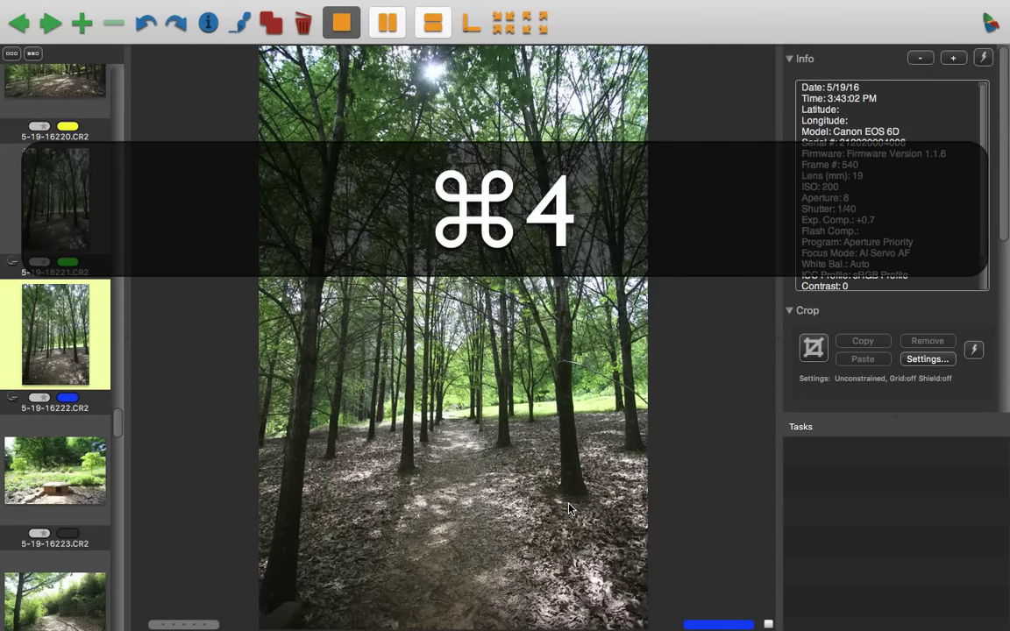
{"action": "key", "text": "super+Down"}
{"action": "key", "text": "super+5"}
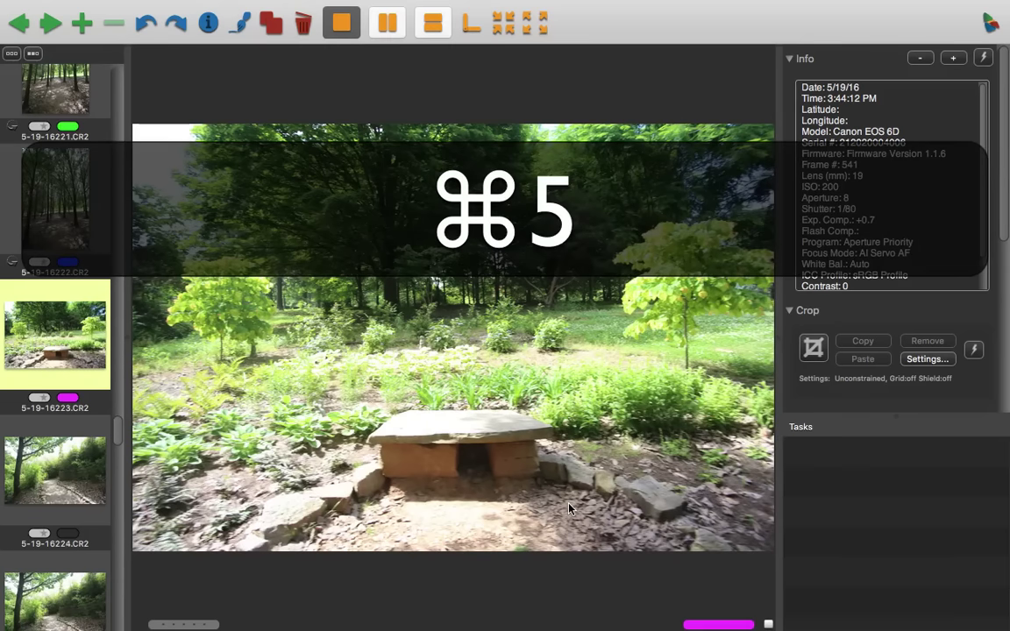
{"action": "key", "text": "Right"}
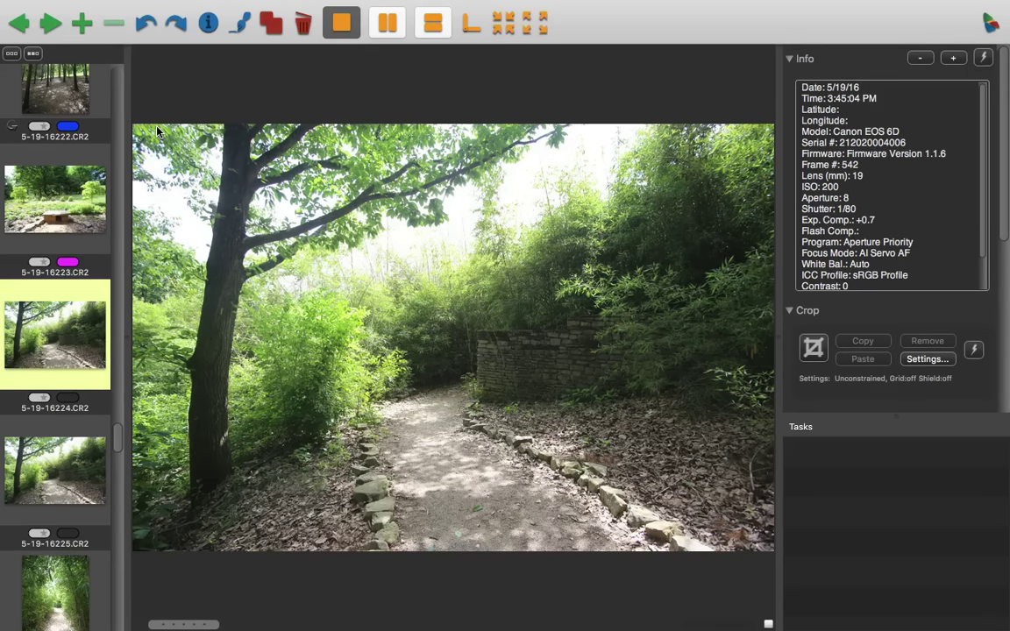
Close the preview and turn on the 1-star and 4-star filters to show the seven rated photos
{"action": "key", "text": "Escape"}
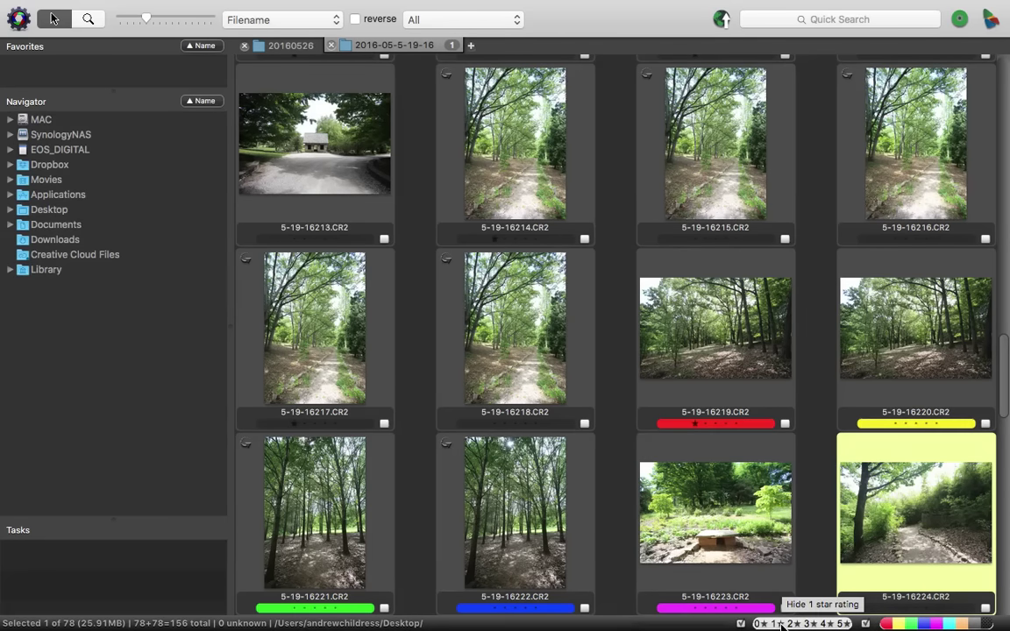
{"action": "left_click", "coordinate": [781, 624]}
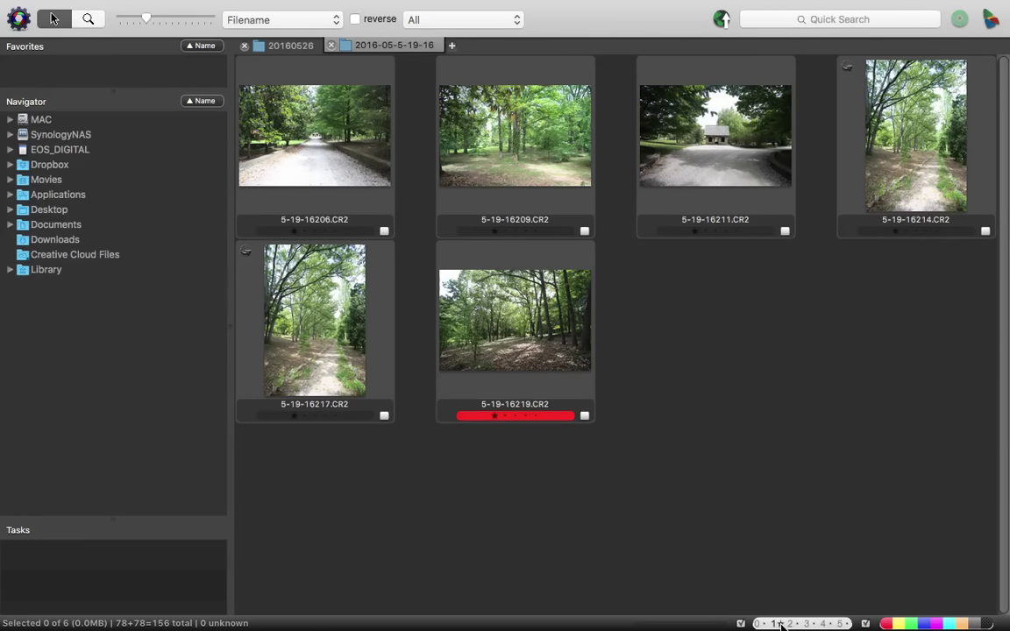
{"action": "left_click", "coordinate": [825, 624]}
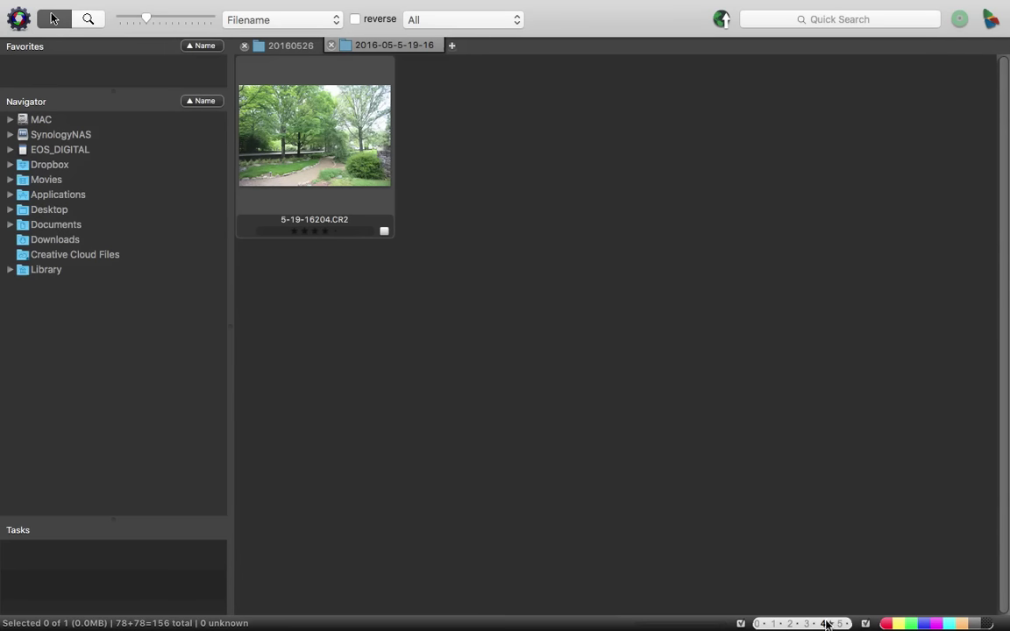
{"action": "left_click", "coordinate": [775, 624]}
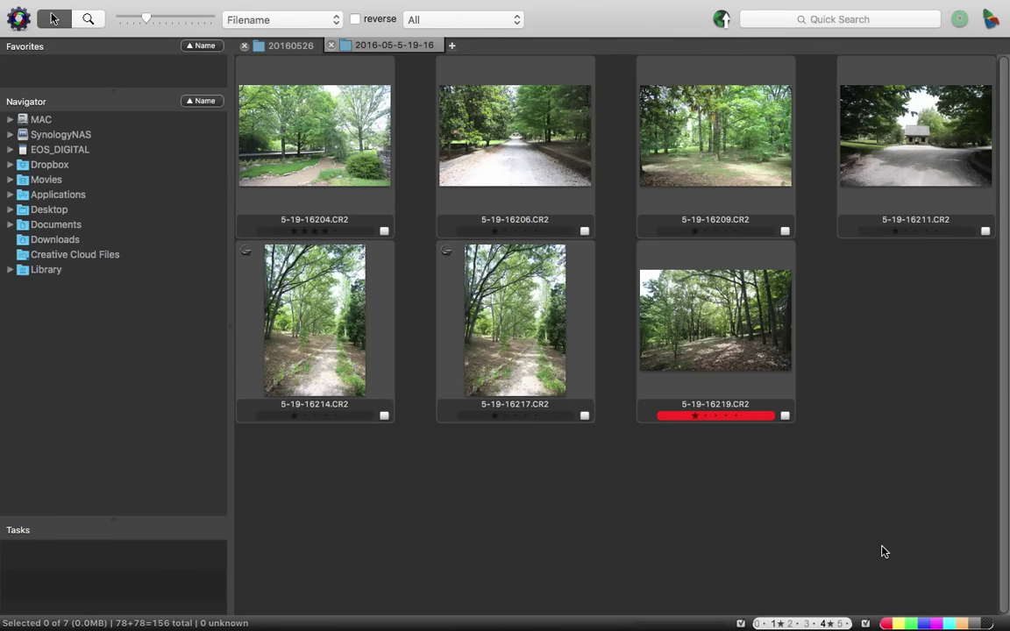
Select all seven filtered photos on the contact sheet
{"action": "mouse_move", "coordinate": [146, 5]}
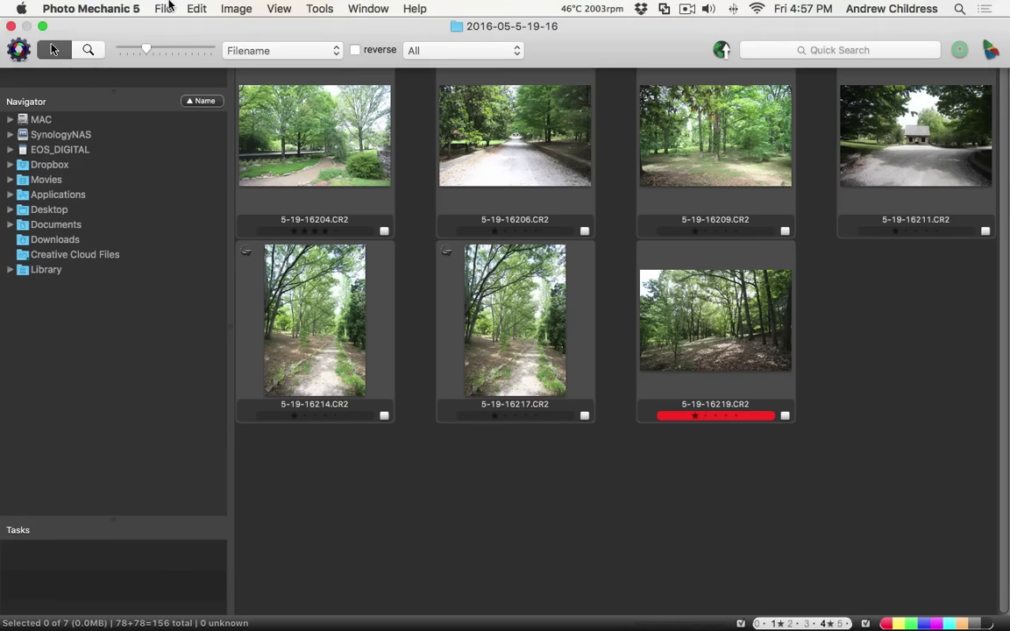
{"action": "left_click", "coordinate": [193, 9]}
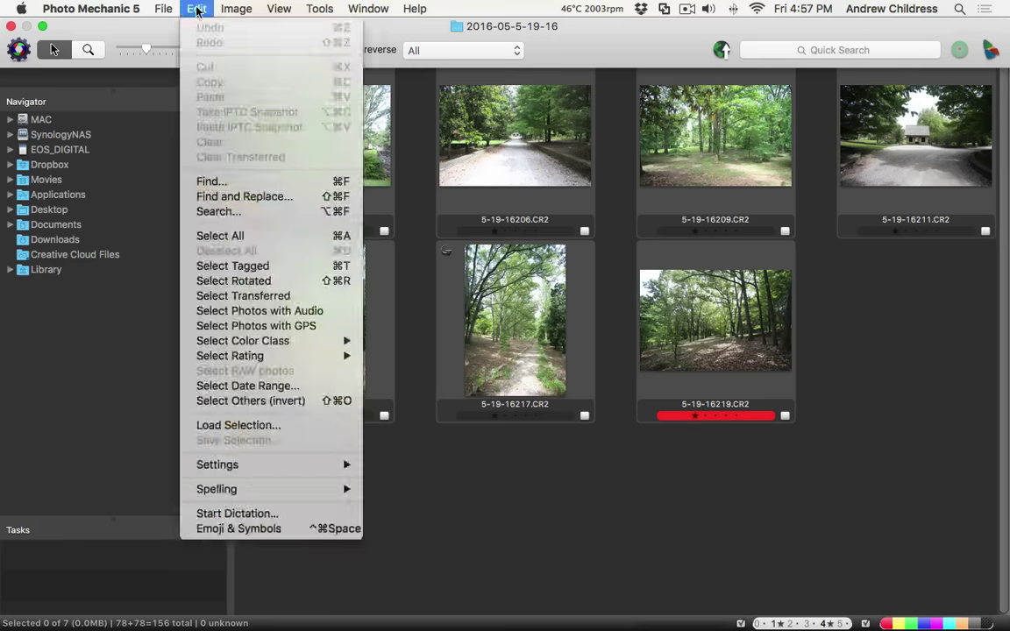
{"action": "left_click", "coordinate": [225, 236]}
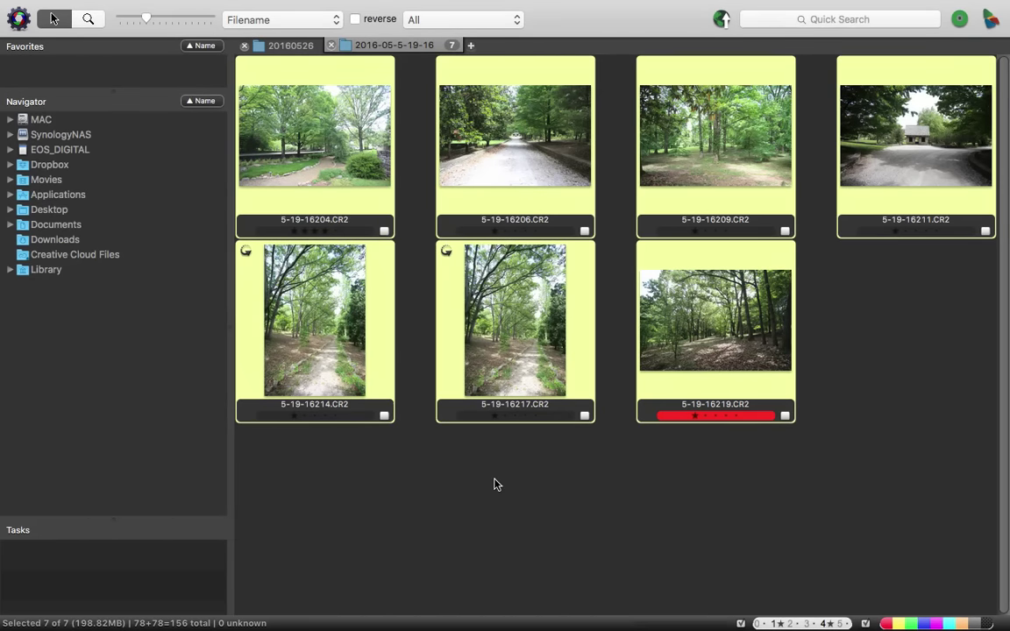
Send the selected photos to Lightroom with Image > Edit Photos and confirm with Yes
{"action": "left_click", "coordinate": [238, 9]}
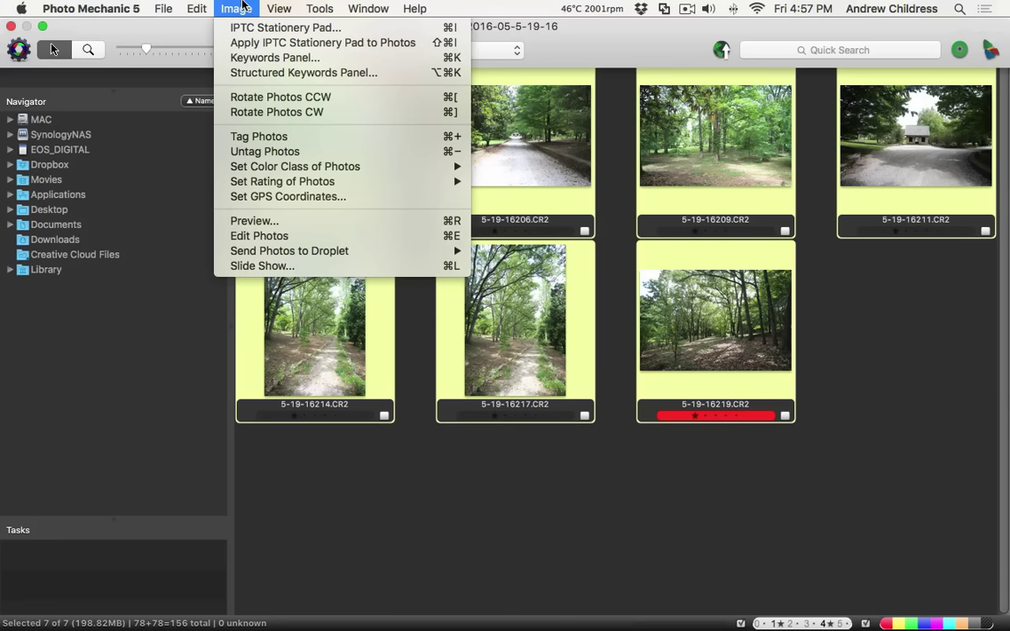
{"action": "left_click", "coordinate": [258, 236]}
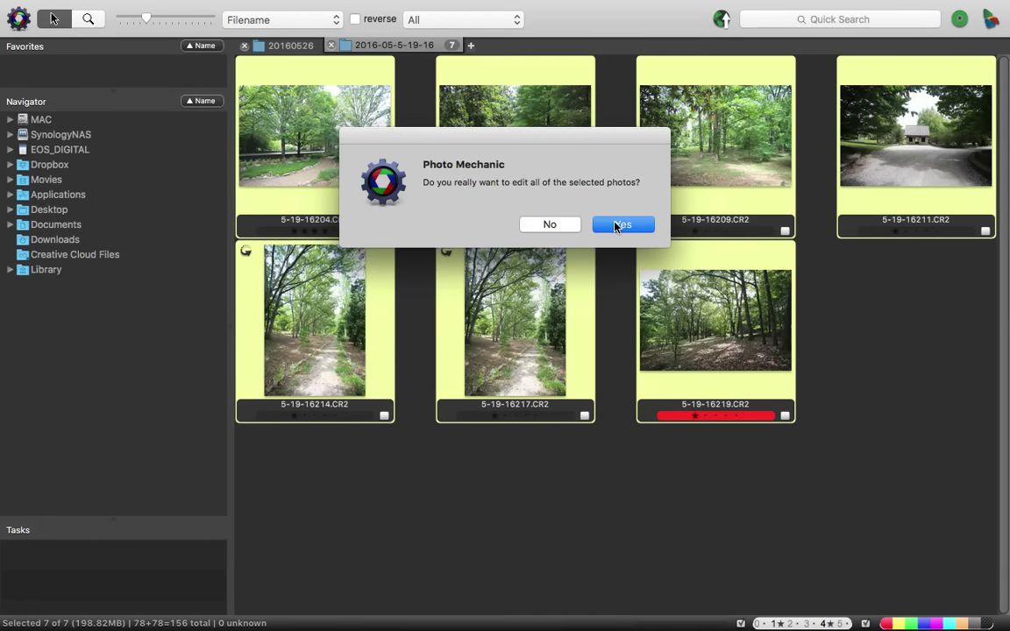
{"action": "left_click", "coordinate": [620, 225]}
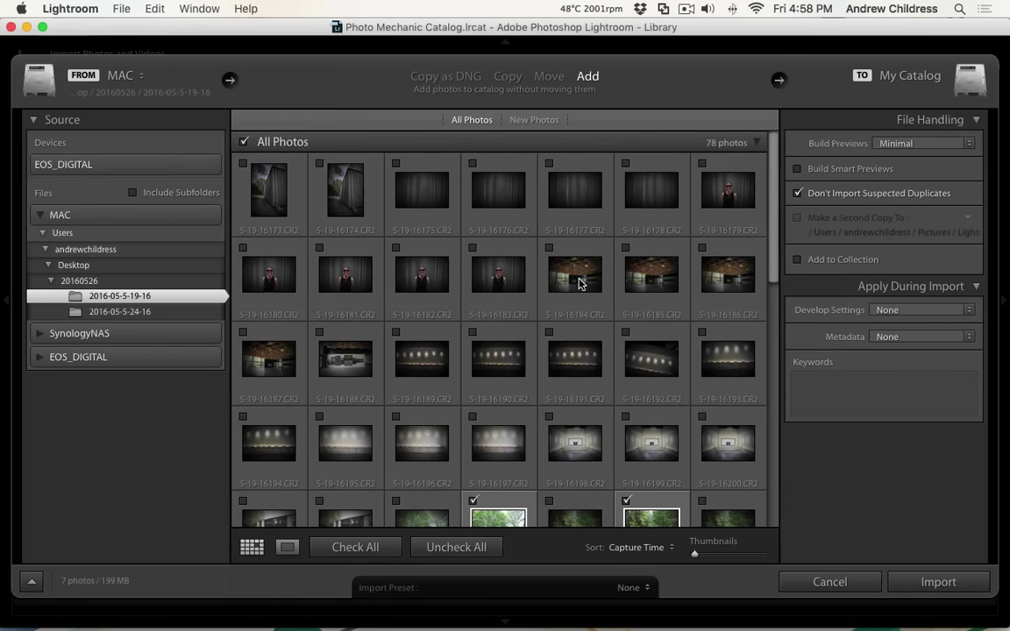
Check the import list and import the seven checked photos into the Lightroom catalog
{"action": "scroll", "coordinate": [578, 282], "scroll_direction": "down", "scroll_amount": 5}
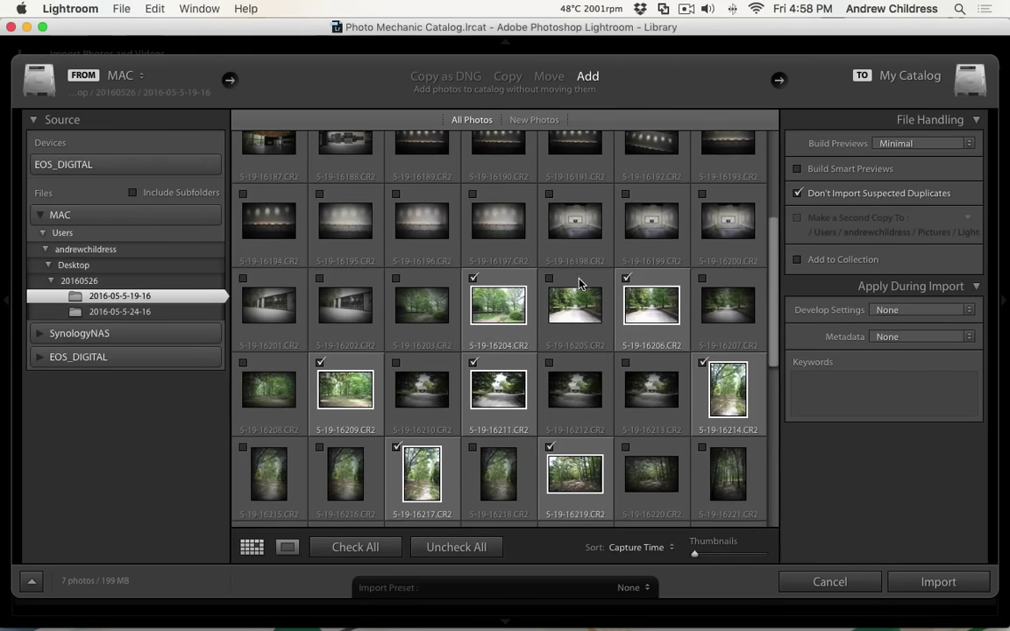
{"action": "scroll", "coordinate": [697, 470], "scroll_direction": "down", "scroll_amount": 1}
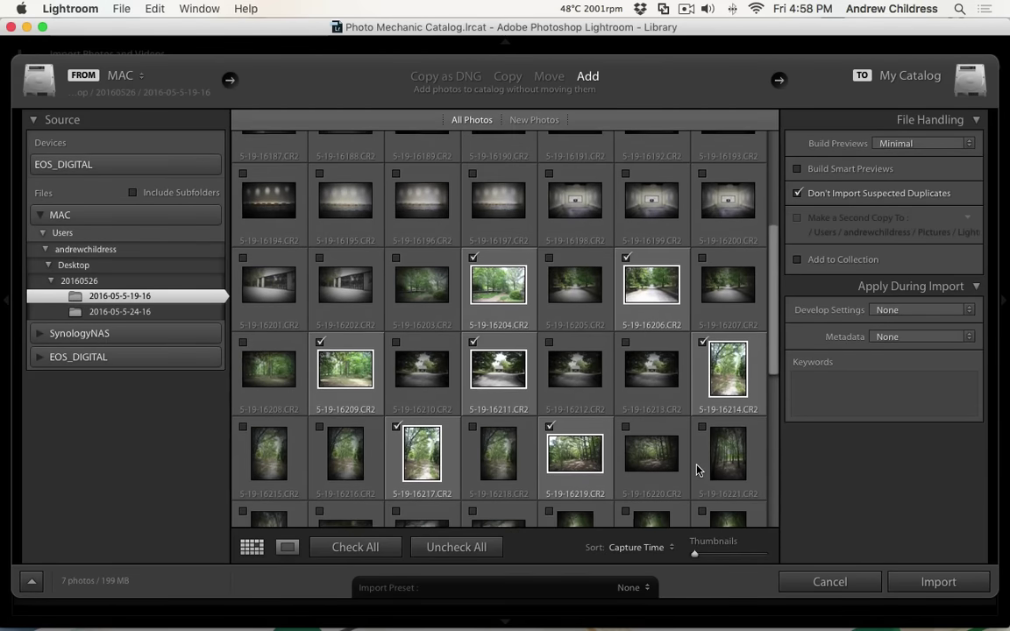
{"action": "left_click", "coordinate": [936, 581]}
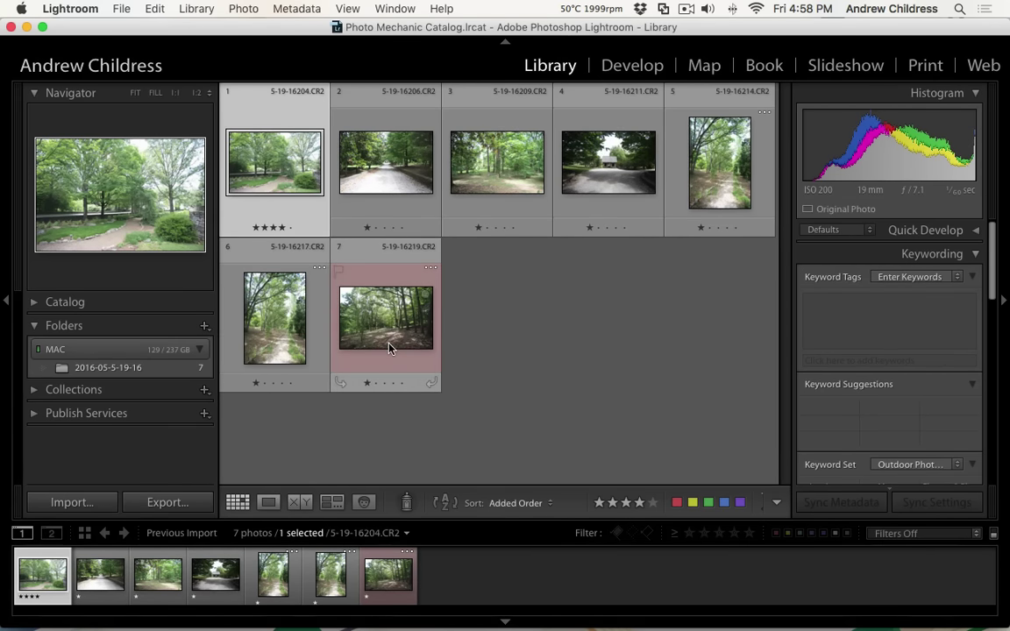
{"action": "mouse_move", "coordinate": [397, 348]}
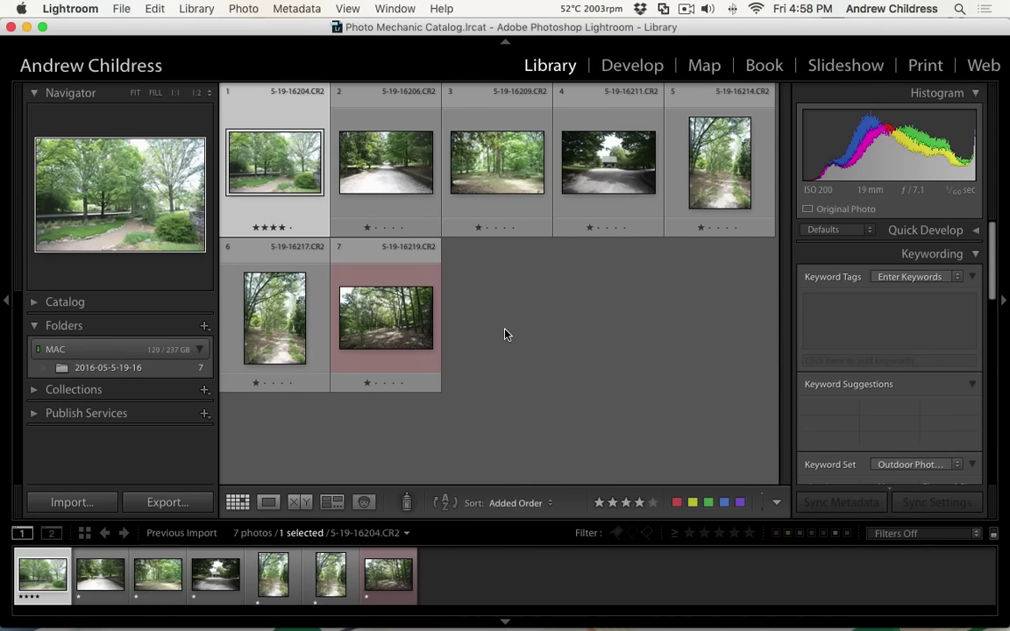
{"action": "key", "text": "l"}
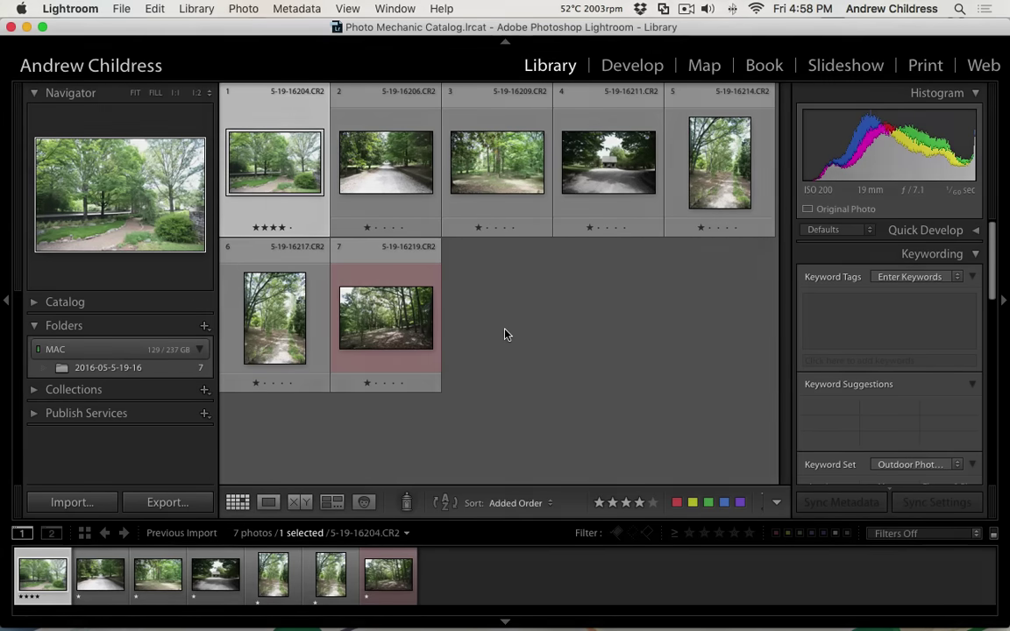